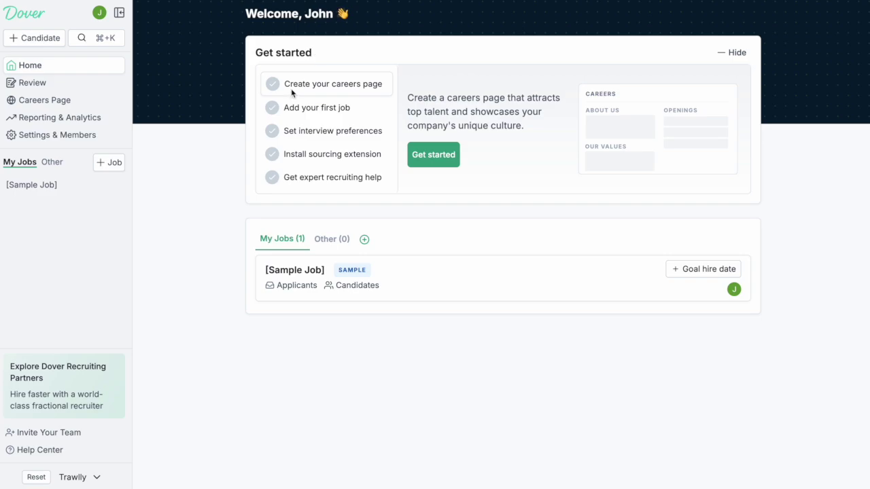
# - Open the careers page settings and review the logo, homepage URL, URL slug and company info options
pyautogui.click(44, 101)
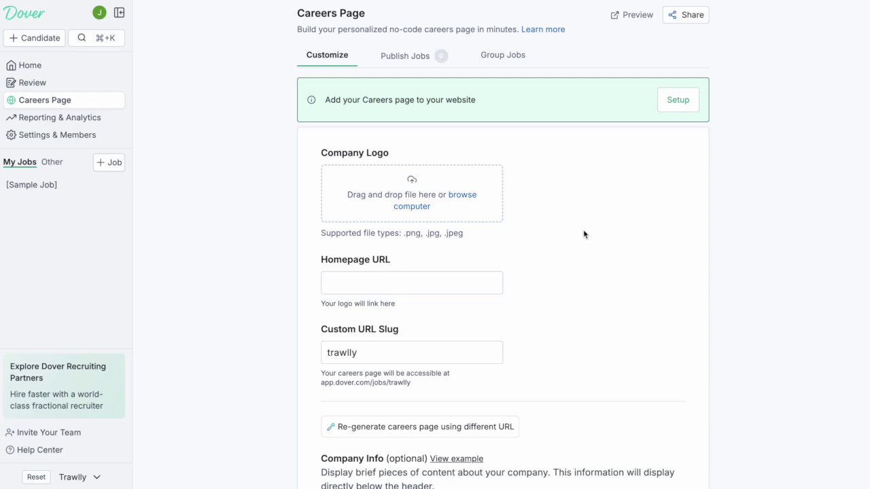
pyautogui.scroll(-2, 587, 294)
pyautogui.scroll(2, 566, 273)
pyautogui.scroll(-2, 470, 229)
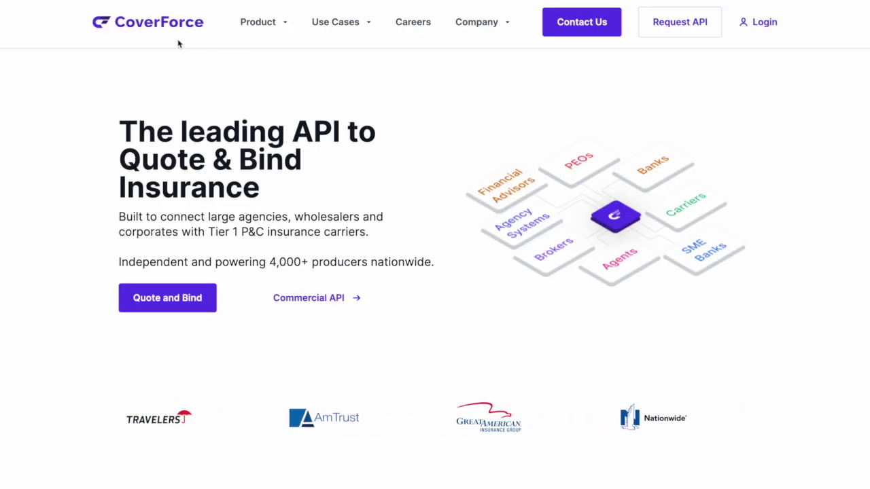
# - On the CoverForce website, browse the careers page and open the Founding AI Engineer position
pyautogui.click(405, 27)
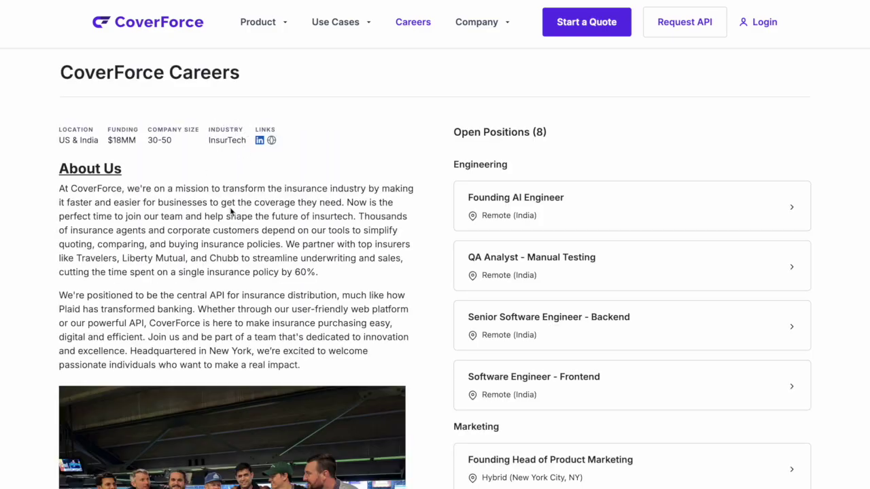
pyautogui.scroll(-4, 231, 212)
pyautogui.scroll(4, 231, 211)
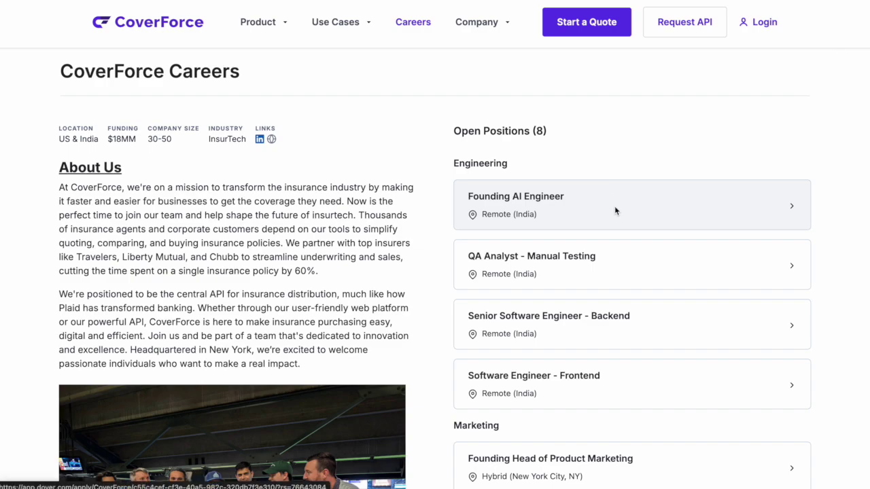
pyautogui.click(615, 206)
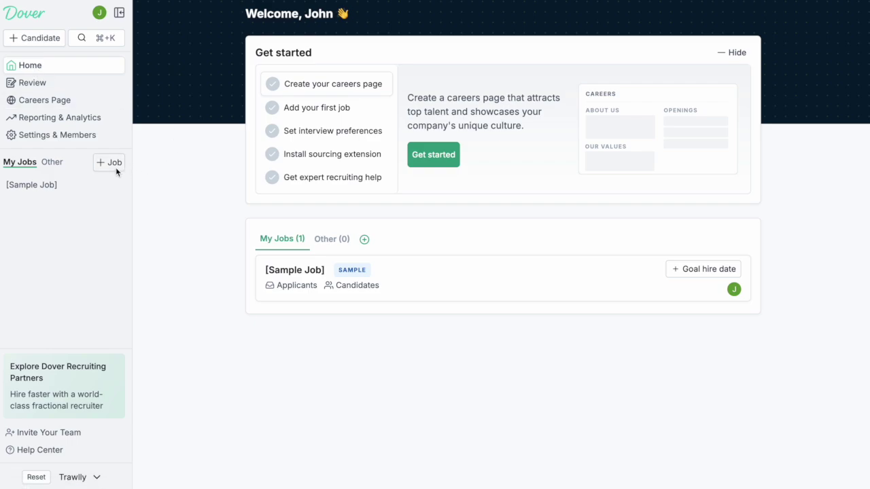
# - Back in Dover, check the new job creation option without adding a job, and open the sample job's overview
pyautogui.click(108, 165)
pyautogui.press('Escape')
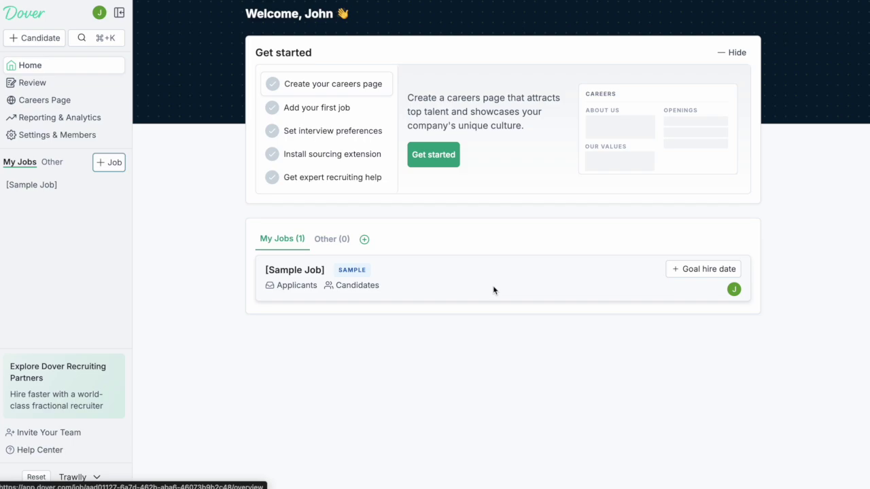
pyautogui.click(494, 288)
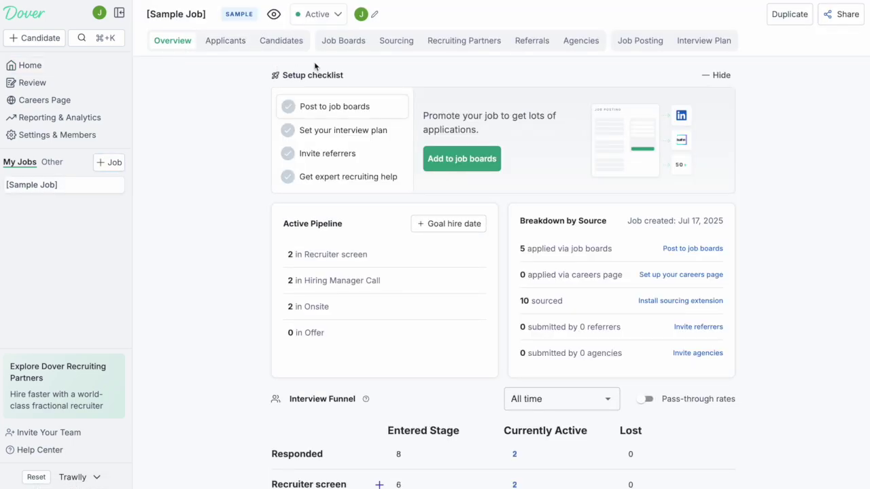
pyautogui.click(178, 44)
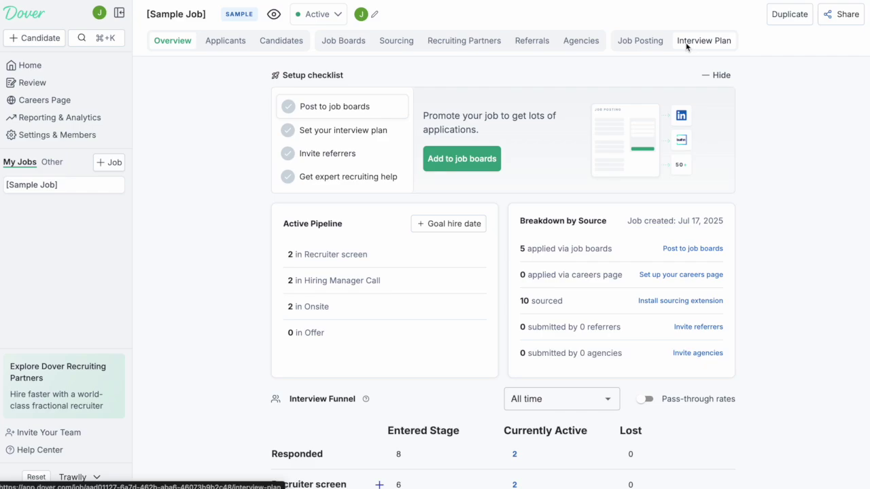
# - Review the sample job's posting through its details and application form, and view the available job boards
pyautogui.click(626, 42)
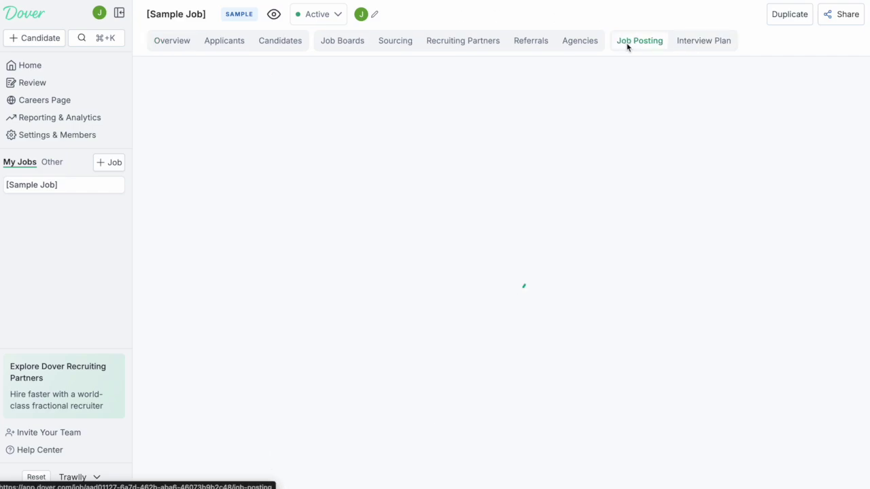
pyautogui.scroll(-9, 522, 209)
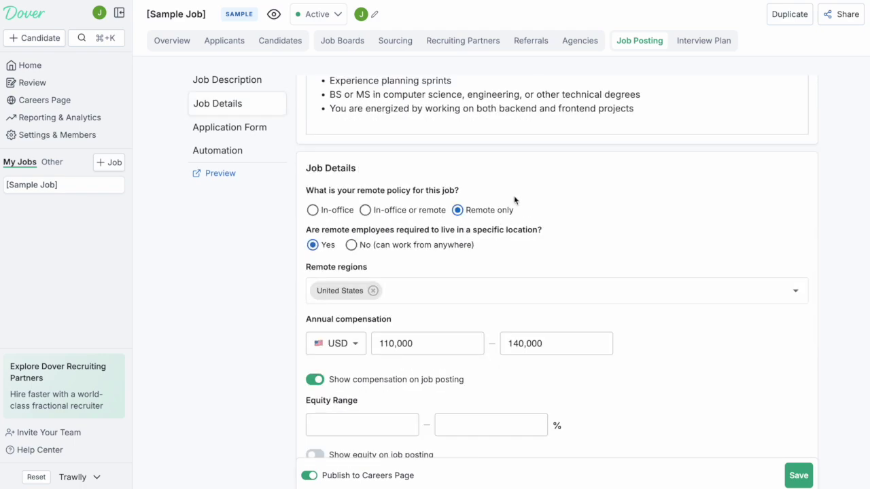
pyautogui.scroll(-1, 515, 201)
pyautogui.scroll(-9, 505, 244)
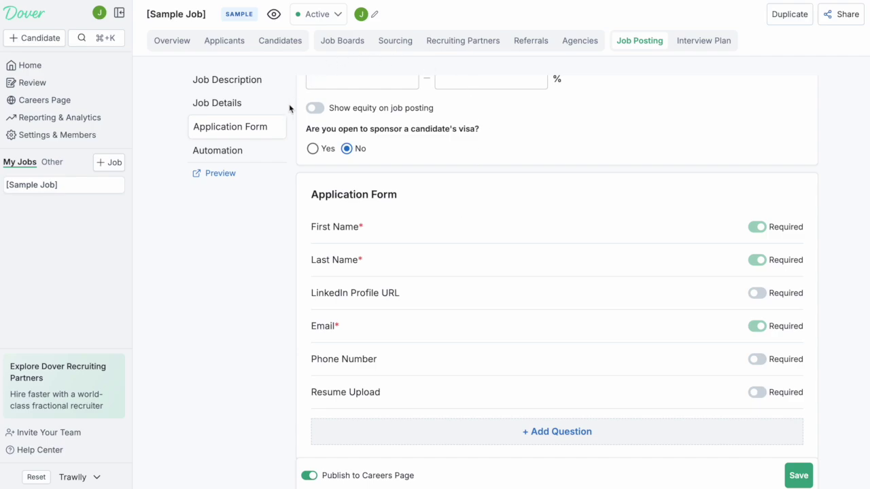
pyautogui.click(329, 45)
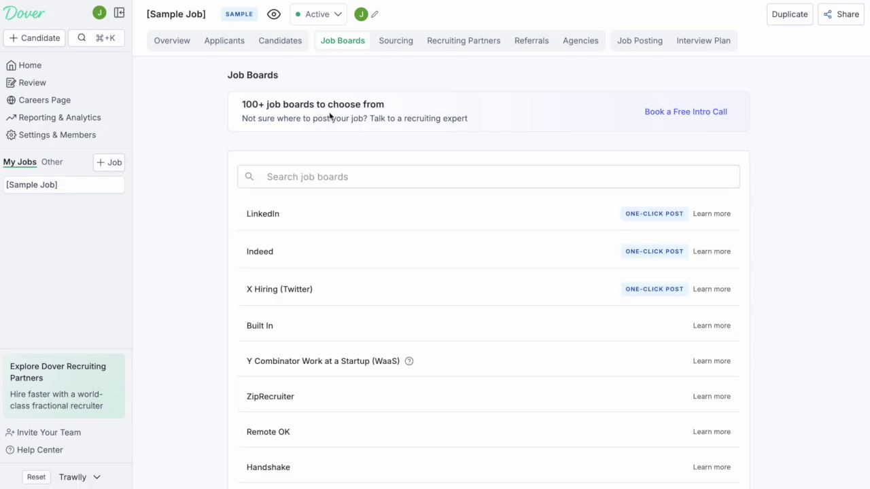
# - View the sample job's sourcing section and examine the outreach email editor of New campaign without changing it
pyautogui.click(393, 50)
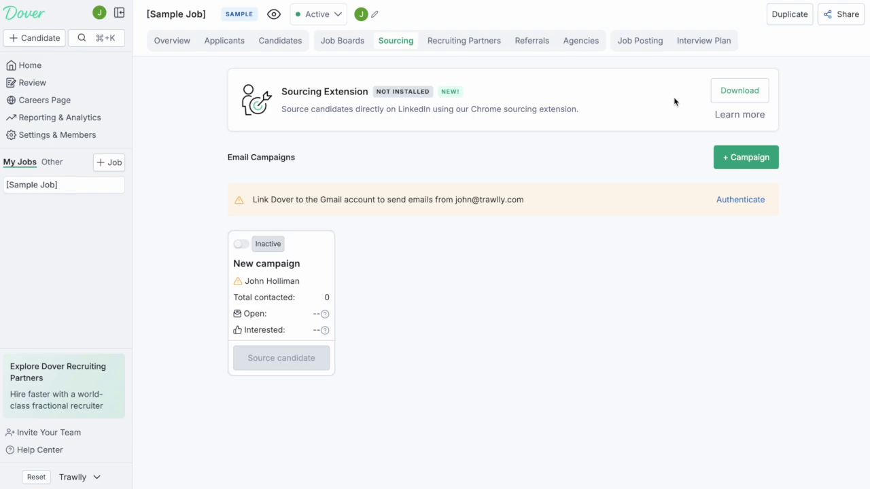
pyautogui.click(303, 285)
pyautogui.scroll(-5, 698, 292)
pyautogui.scroll(5, 698, 292)
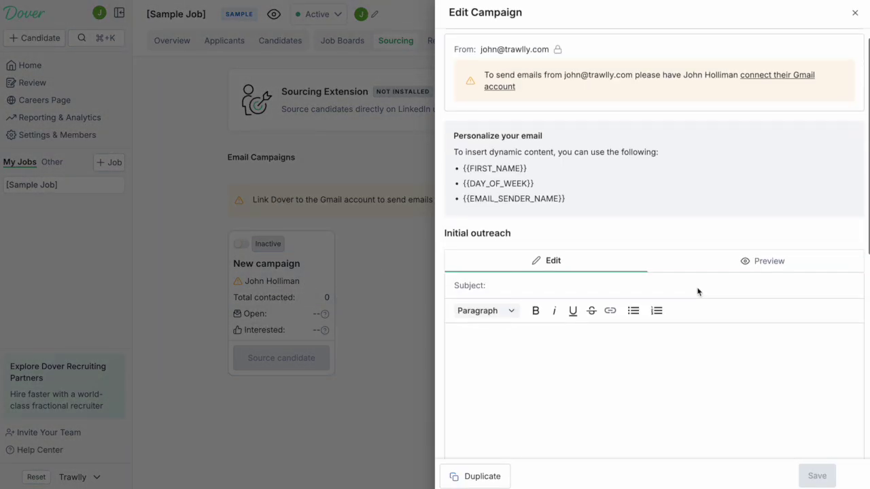
pyautogui.scroll(-3, 698, 292)
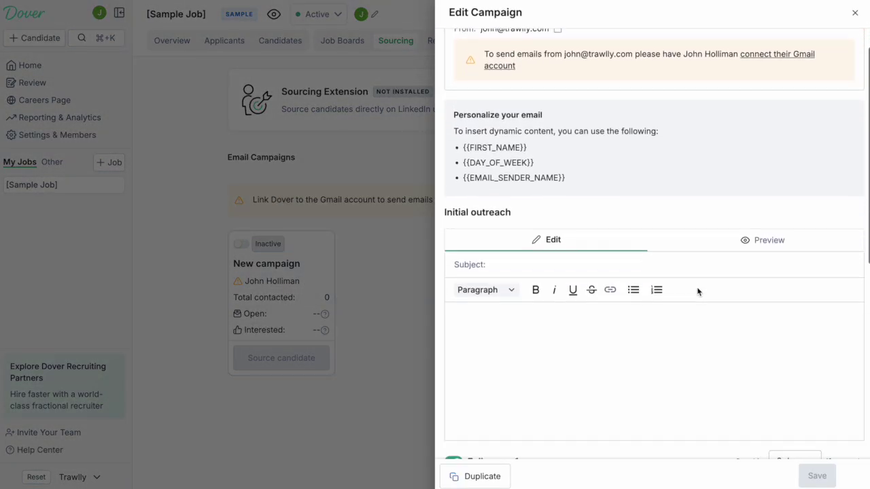
pyautogui.click(503, 260)
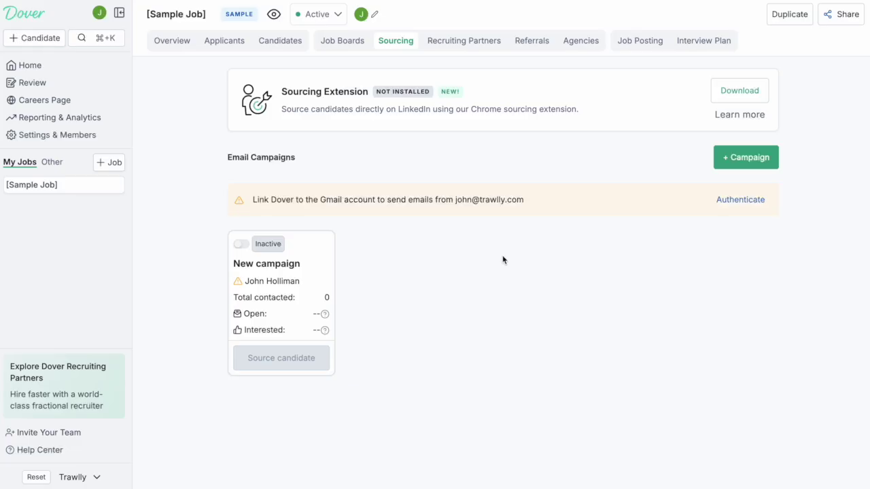
# - Open the sample job's applicants, preview the default rejection email for the first applicant, and close it without sending
pyautogui.click(231, 41)
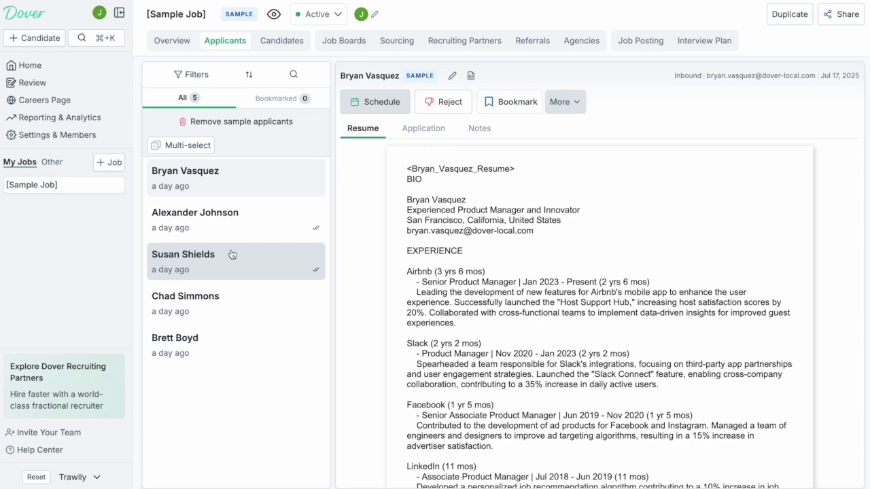
pyautogui.click(444, 111)
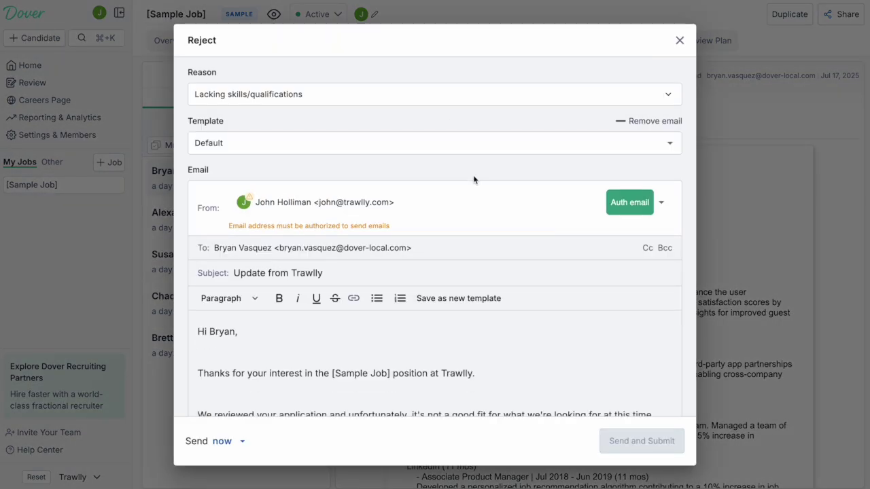
pyautogui.scroll(-1, 341, 273)
pyautogui.scroll(-2, 341, 273)
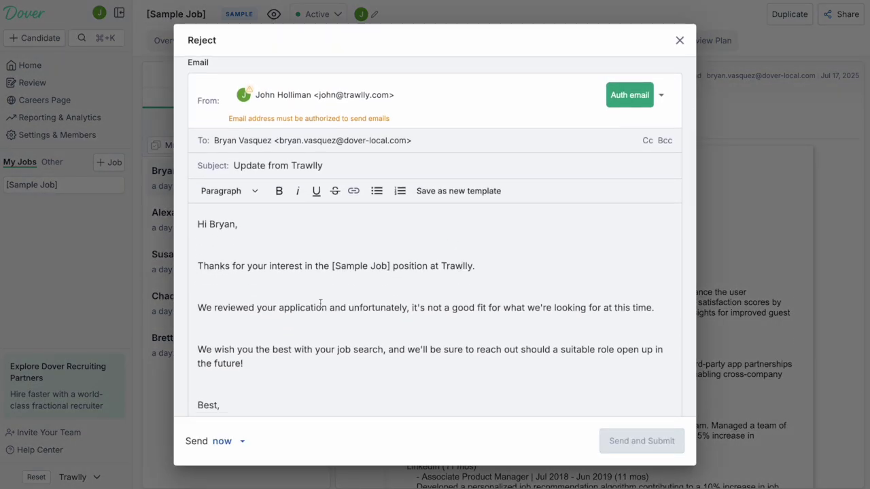
pyautogui.scroll(-2, 400, 354)
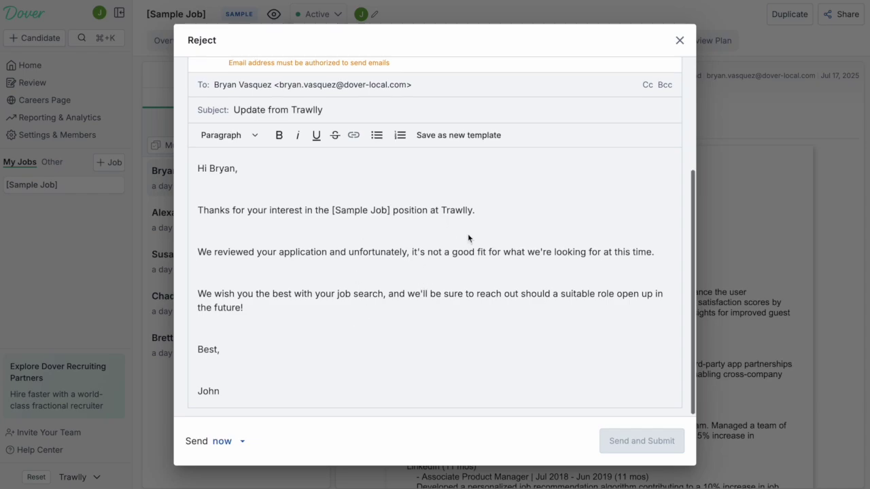
pyautogui.scroll(5, 468, 238)
pyautogui.press('Escape')
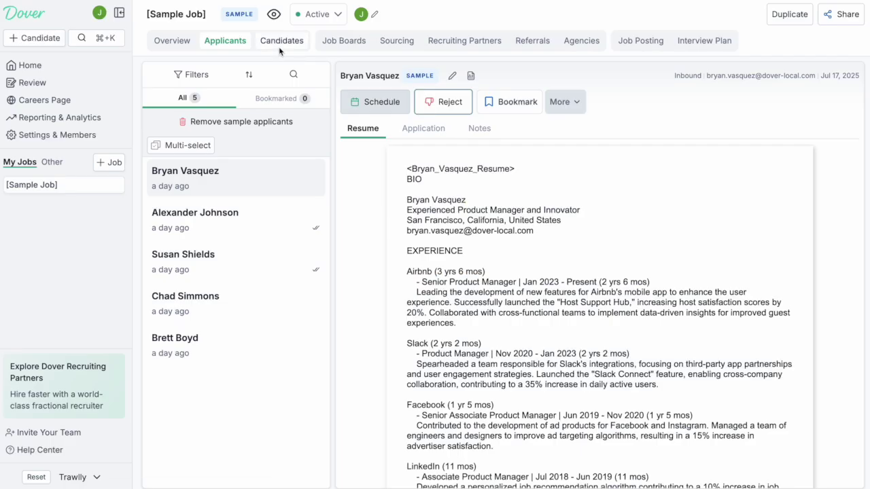
# - Show the sample job's candidate pipeline board and open the second candidate in the Recruiter Screen stage
pyautogui.click(279, 46)
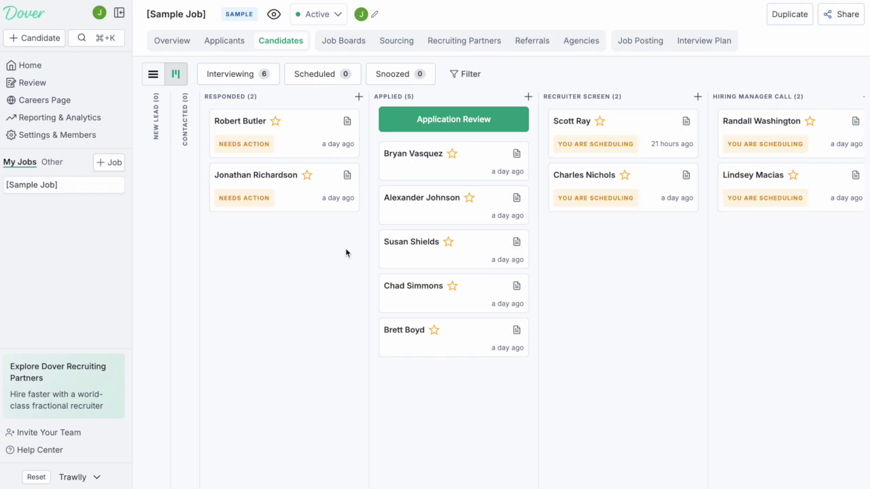
pyautogui.hscroll(3, 346, 253)
pyautogui.moveTo(431, 189)
pyautogui.mouseDown()
pyautogui.moveTo(586, 194)
pyautogui.moveTo(433, 194)
pyautogui.mouseUp()
pyautogui.click(433, 194)
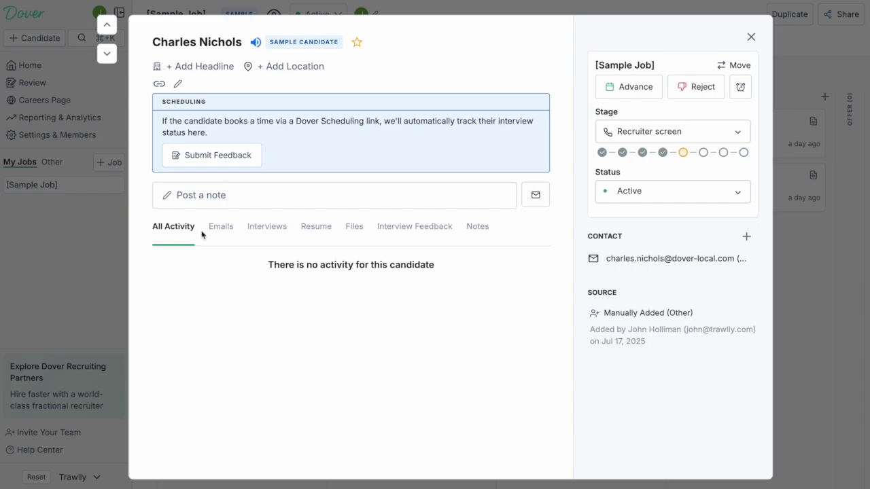
# - Review the candidate's emails, interviews, resume and interview feedback, and close the profile
pyautogui.click(218, 231)
pyautogui.click(265, 231)
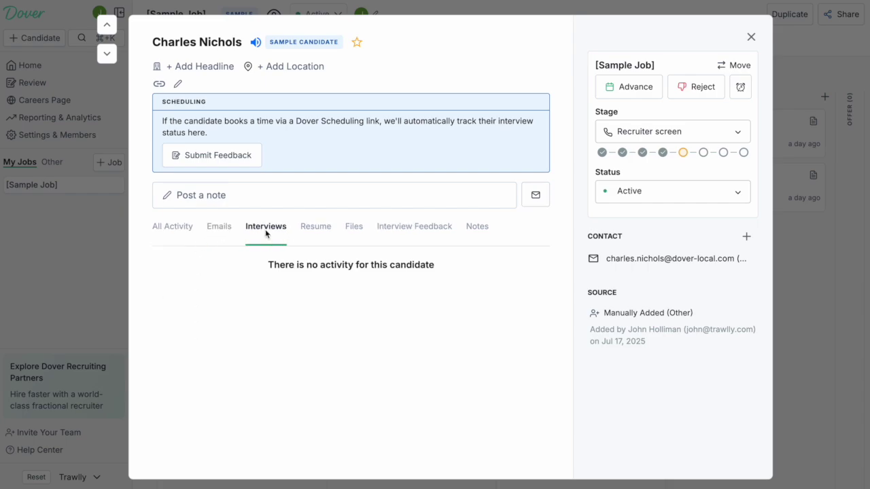
pyautogui.click(323, 234)
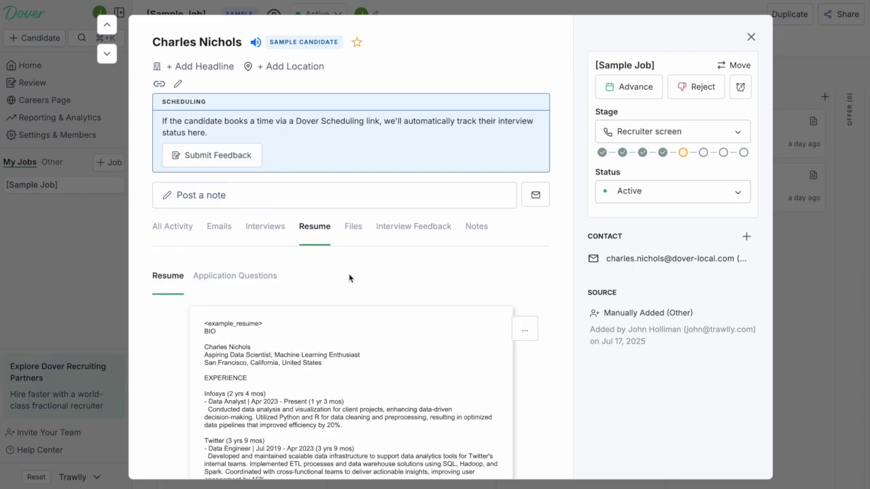
pyautogui.click(396, 235)
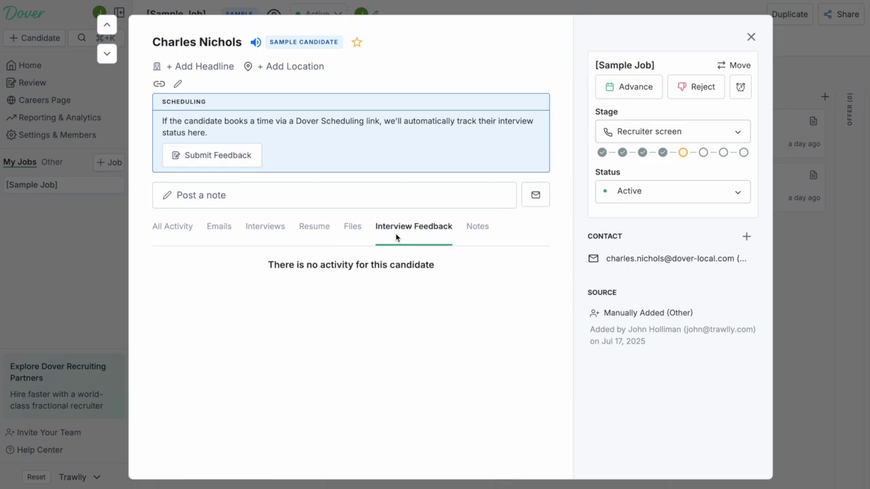
pyautogui.press('Escape')
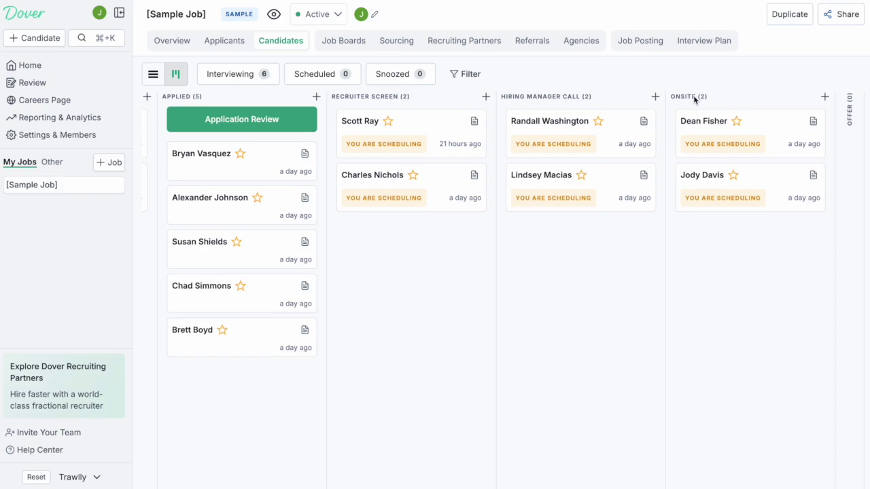
# - View the interview plan and the stage types available after Recruiter screen, and open the Recruiter screen stage for editing
pyautogui.click(701, 45)
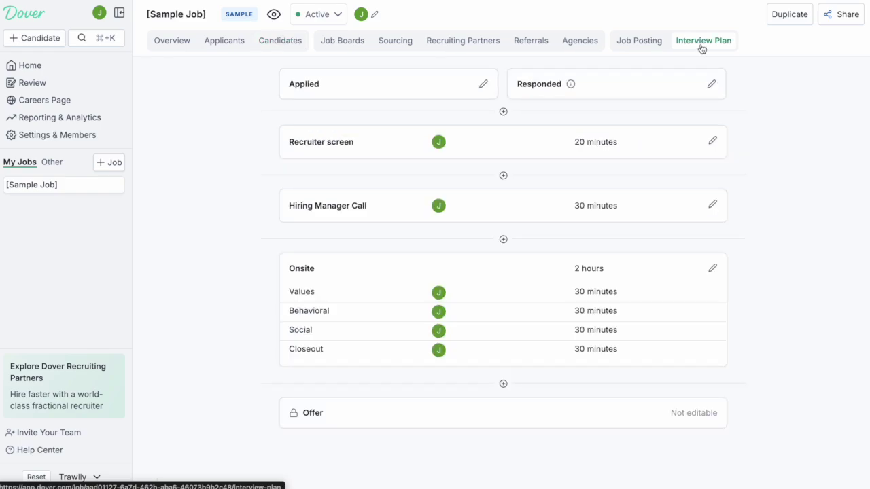
pyautogui.click(503, 176)
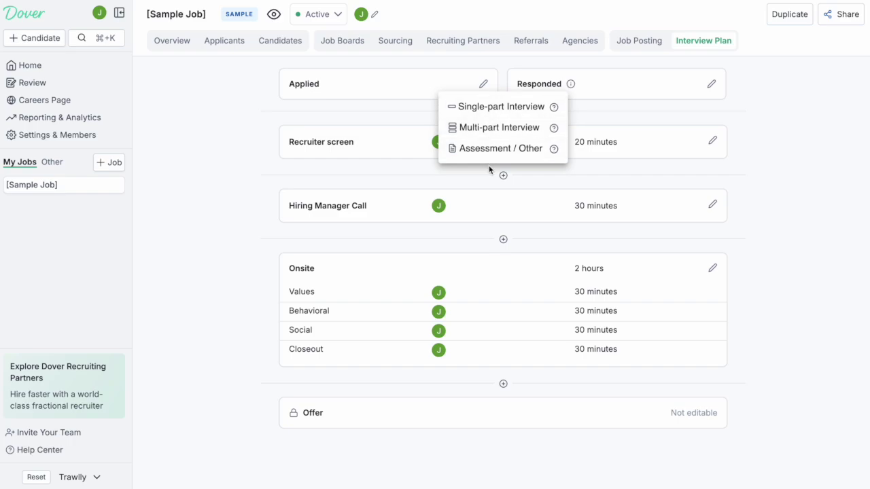
pyautogui.click(380, 149)
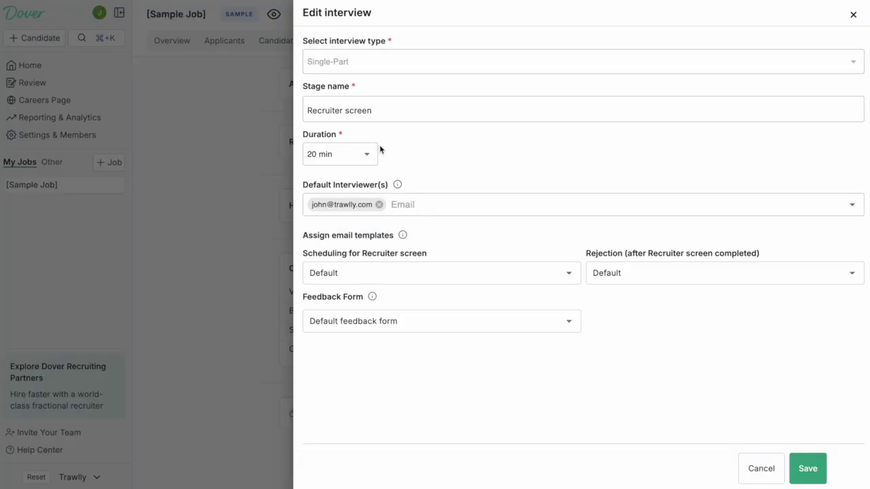
pyautogui.click(384, 114)
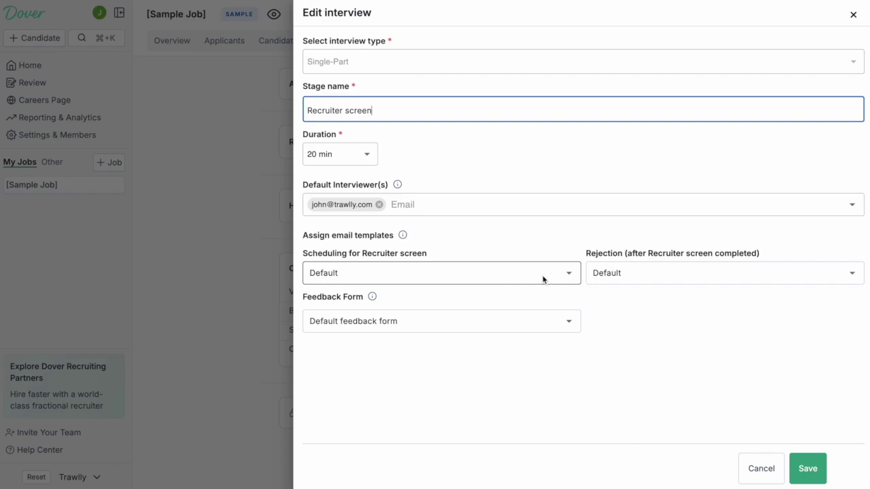
# - Open a new scheduling email template for the Recruiter screen stage and close it without saving
pyautogui.click(569, 275)
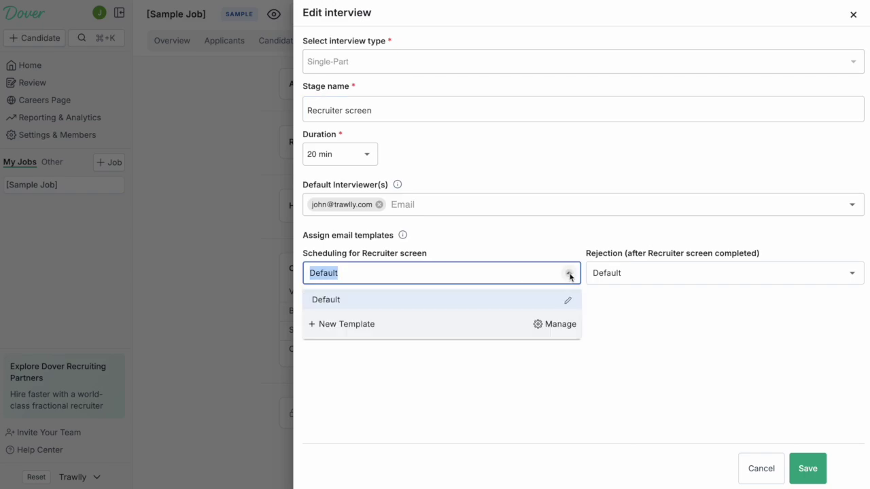
pyautogui.click(345, 327)
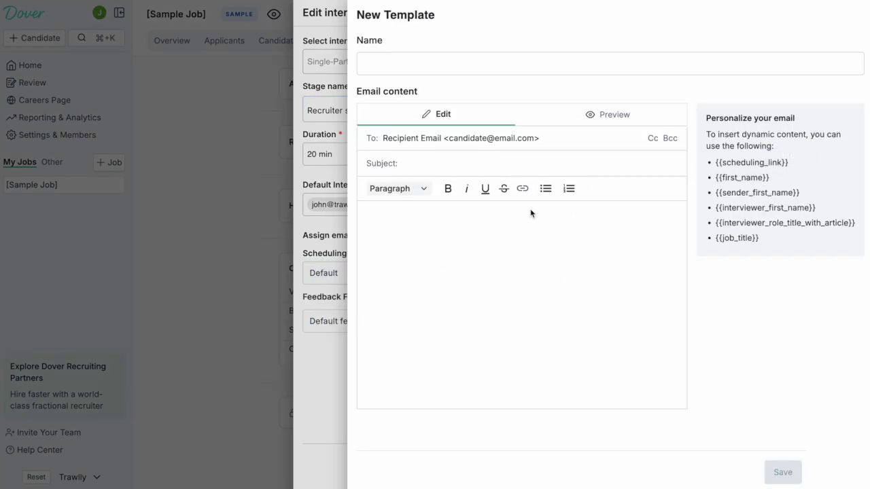
pyautogui.click(444, 307)
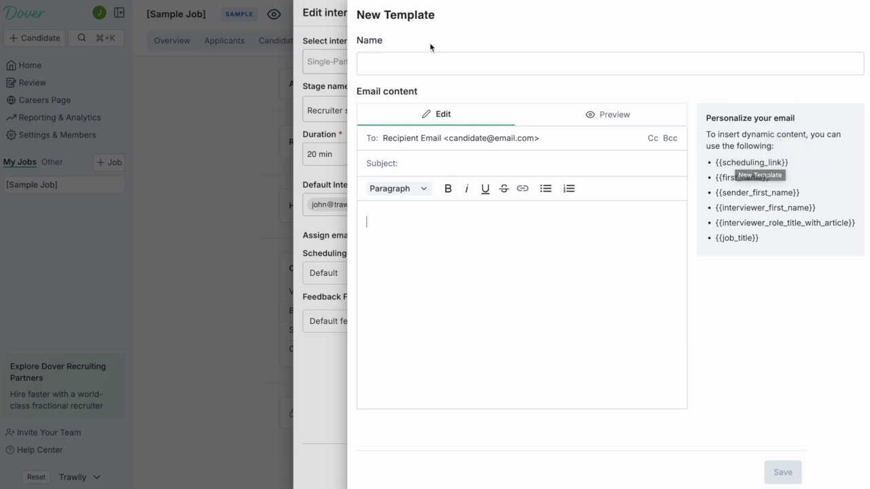
pyautogui.press('Escape')
# - Start a new feedback form for the Recruiter screen stage from a template, with Fullstack Engineer as the role type
pyautogui.click(469, 320)
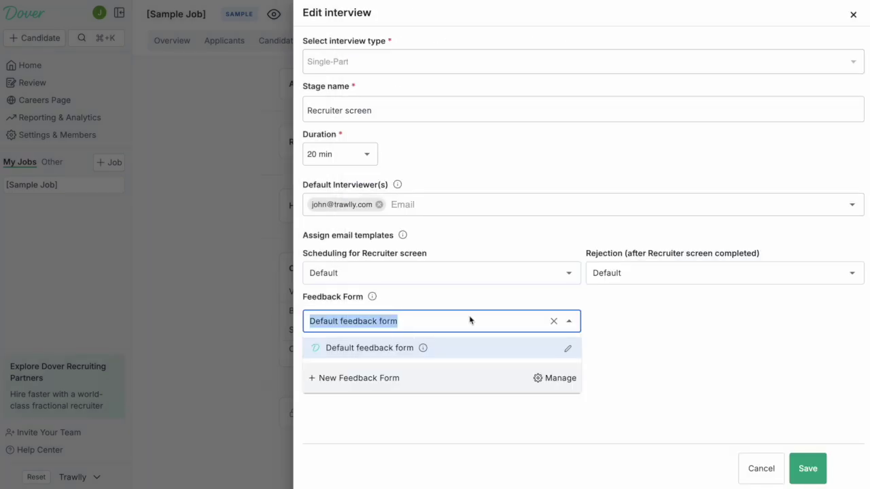
pyautogui.click(373, 379)
pyautogui.click(497, 102)
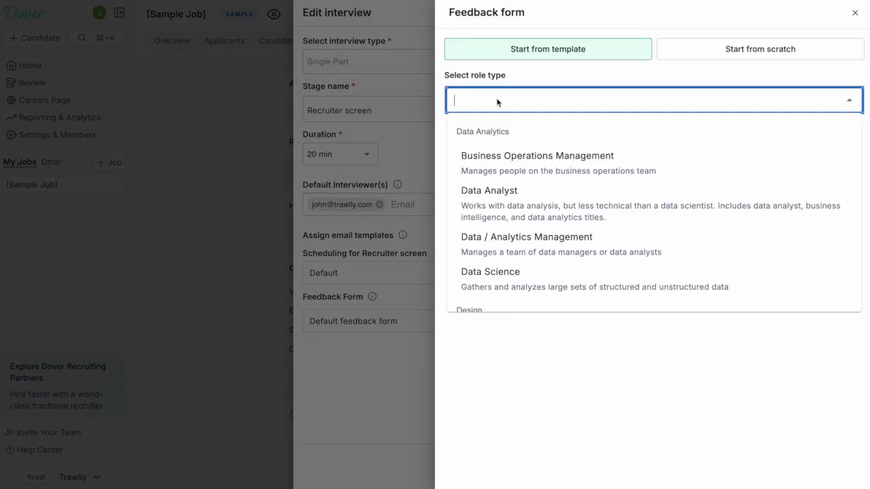
pyautogui.write('full')
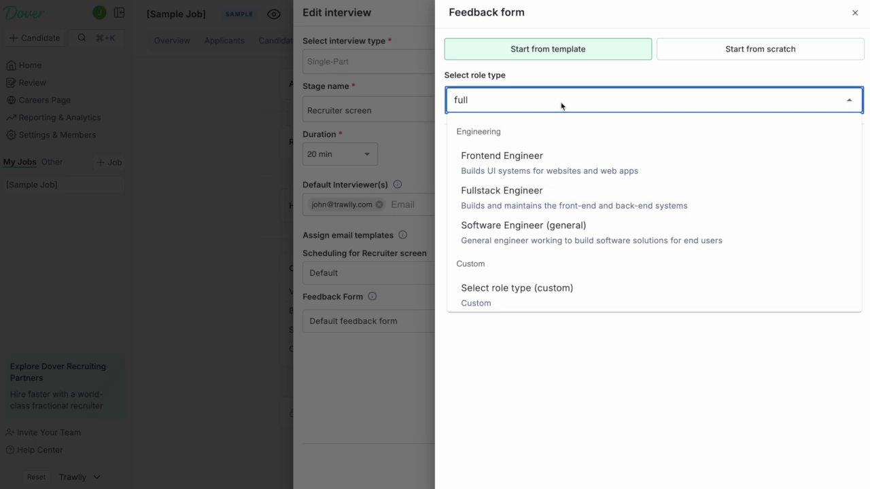
pyautogui.click(532, 196)
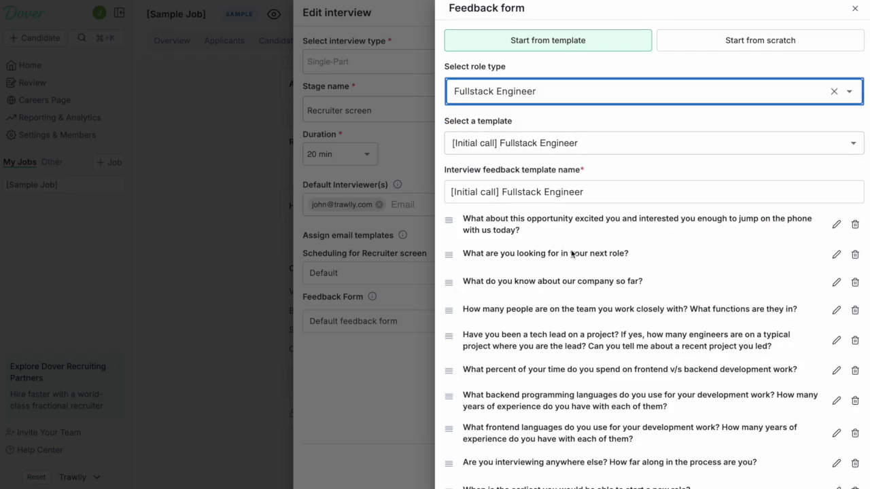
# - Review the interview questions in the Fullstack Engineer feedback template, and close the form and the interview editor without saving
pyautogui.scroll(-2, 612, 270)
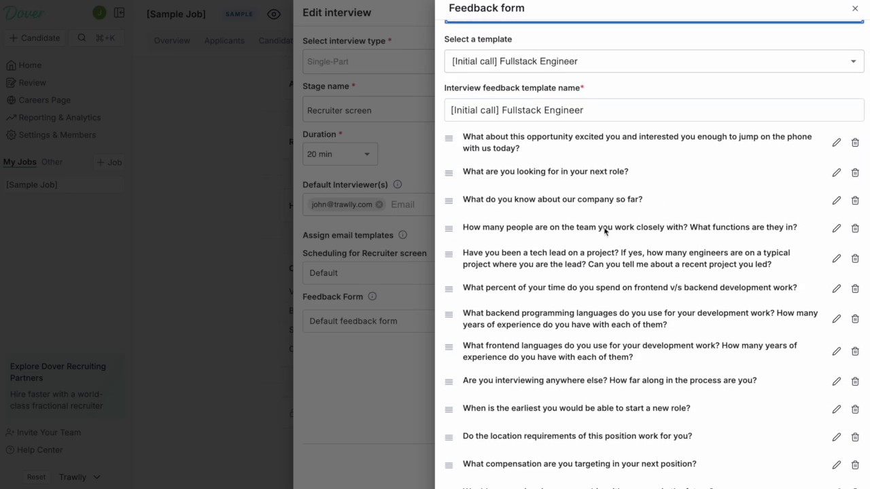
pyautogui.scroll(-2, 605, 231)
pyautogui.scroll(-1, 604, 231)
pyautogui.click(855, 8)
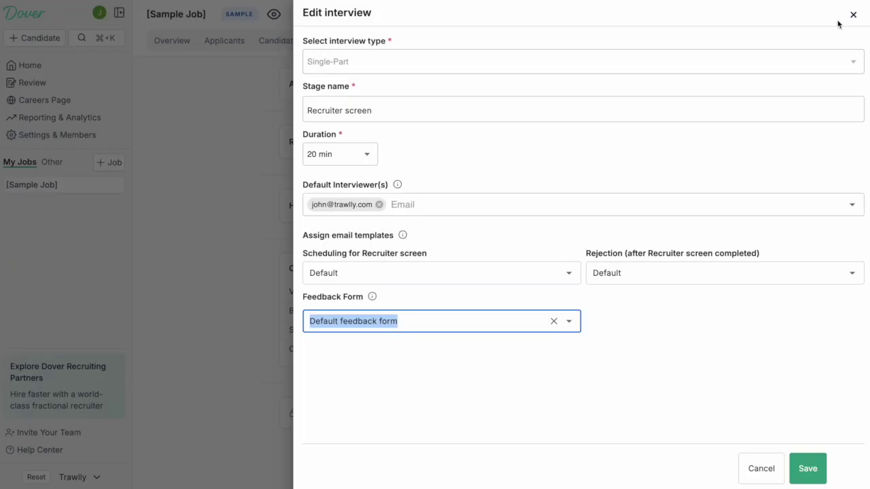
pyautogui.click(853, 15)
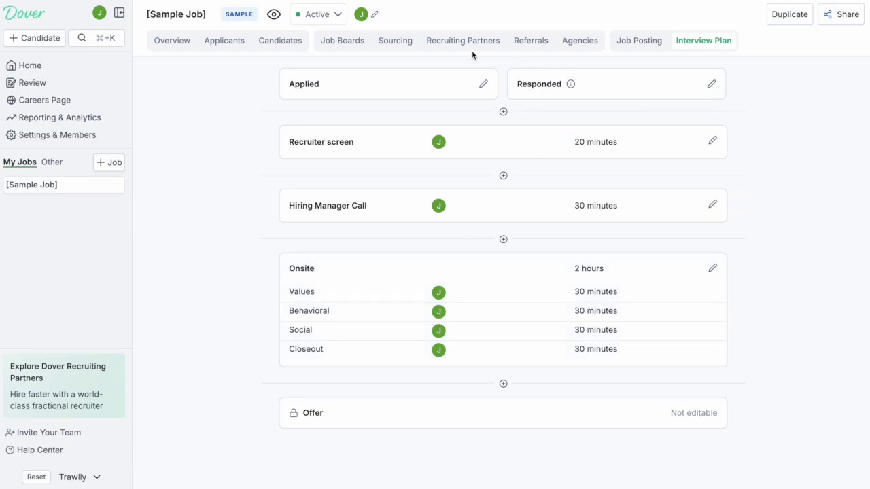
# - View the sample job's Recruiting Partners page and look through its cost per hire table of recent hires
pyautogui.click(466, 42)
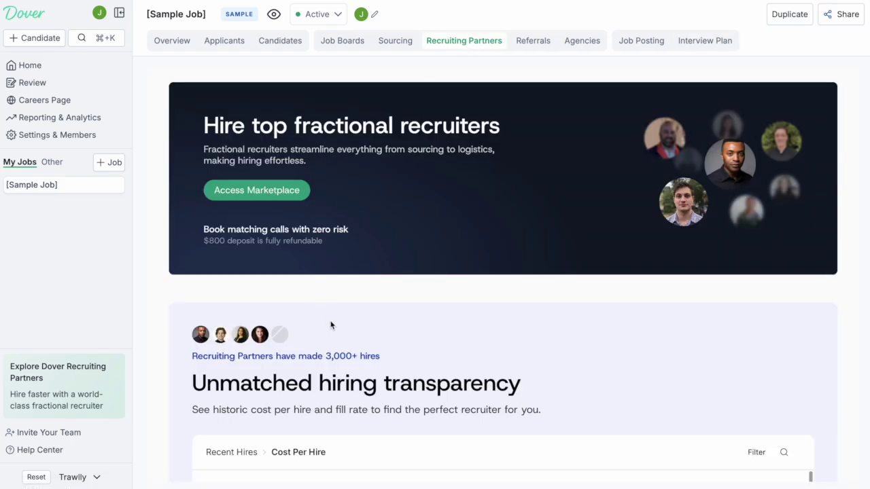
pyautogui.scroll(-4, 331, 326)
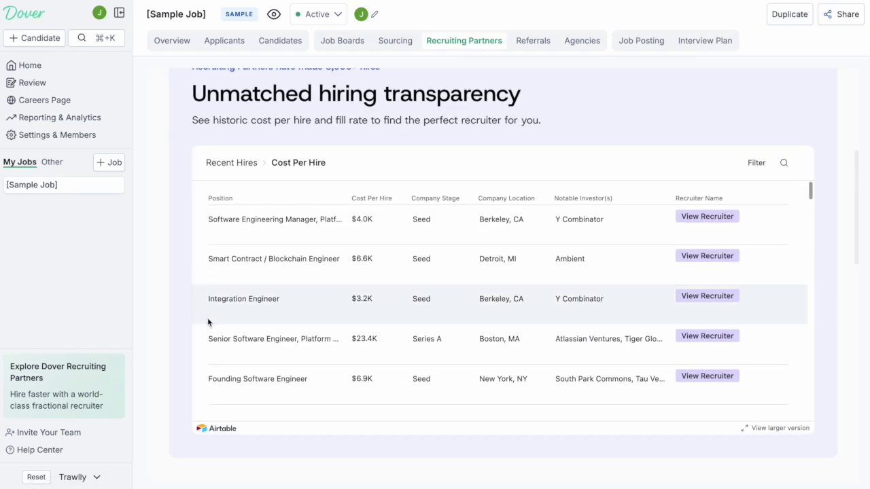
pyautogui.scroll(-5, 204, 339)
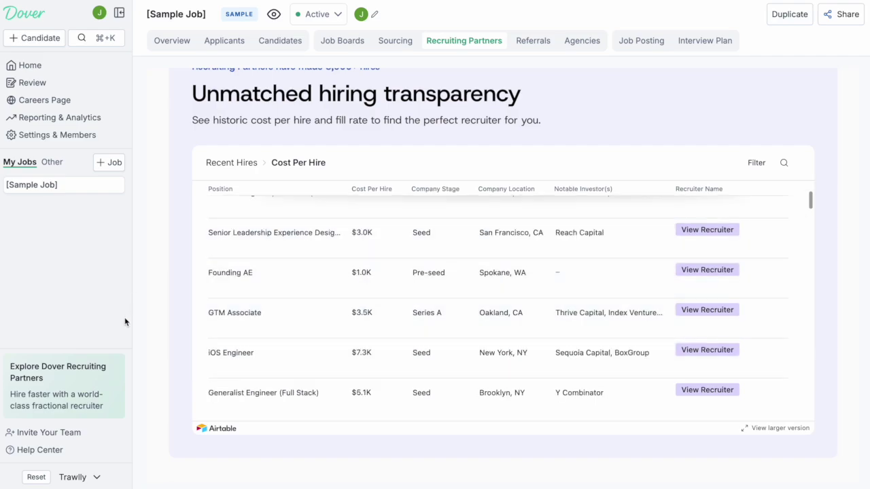
pyautogui.scroll(4, 326, 161)
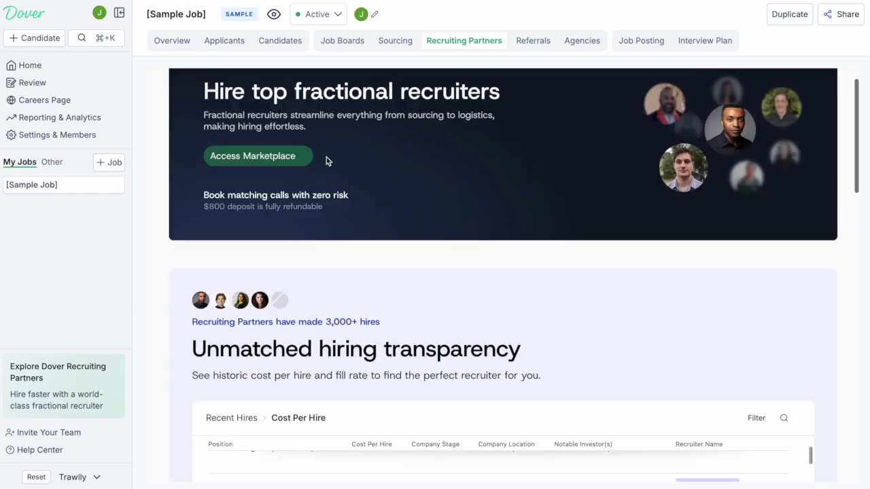